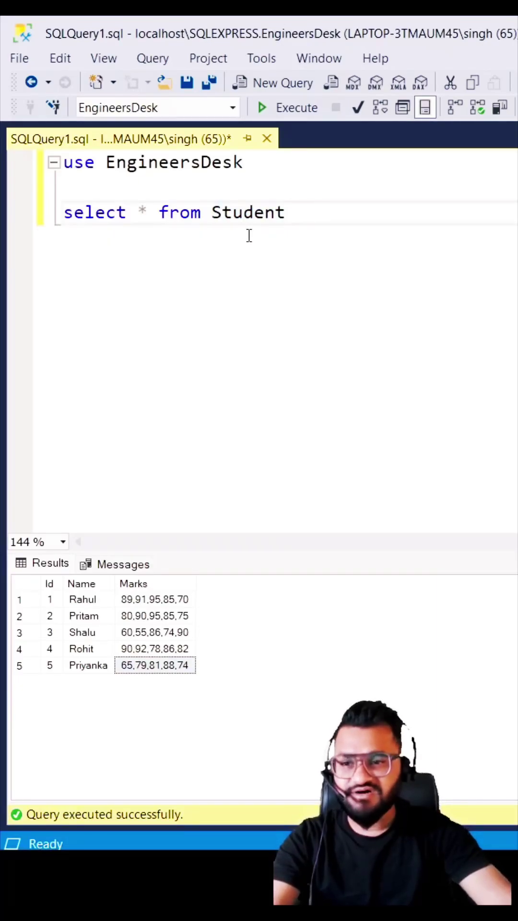
- Run select avg(marks) from Student and hit the varchar-invalid-for-avg error
click(134, 602)
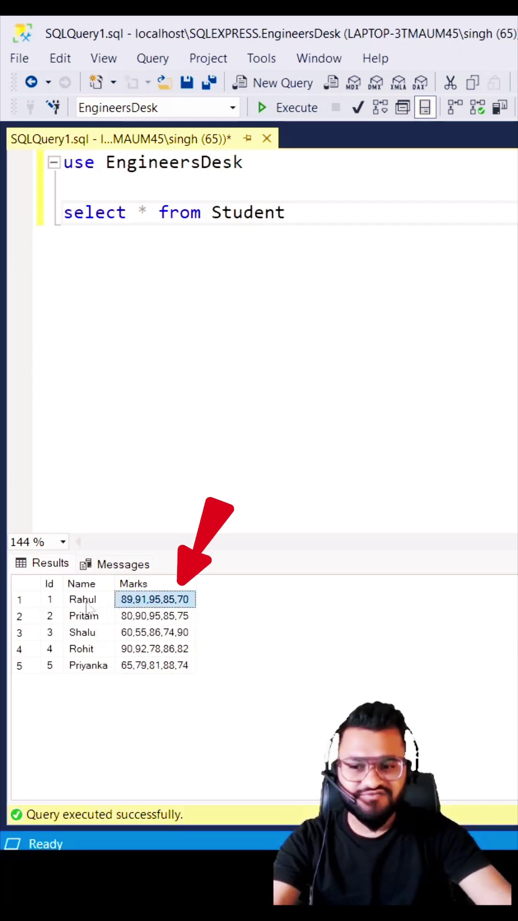
click(189, 454)
text(select avg)
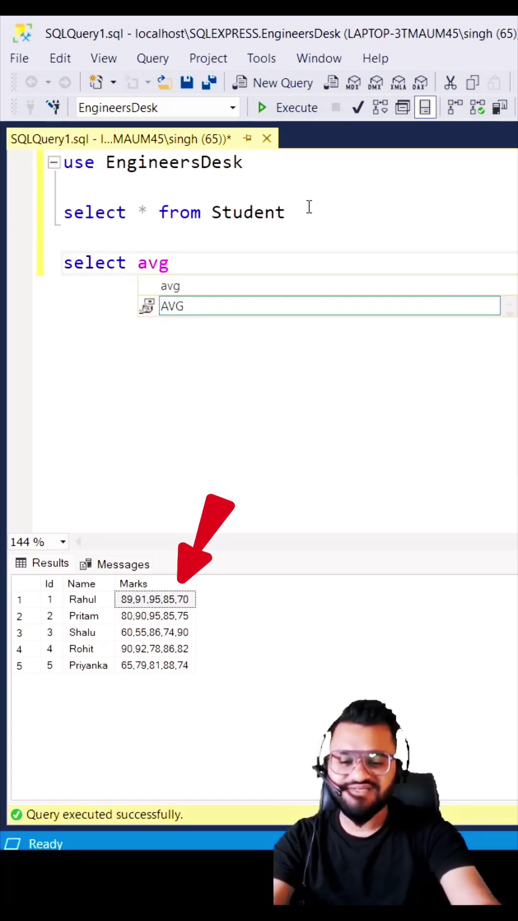
text((marks) from s)
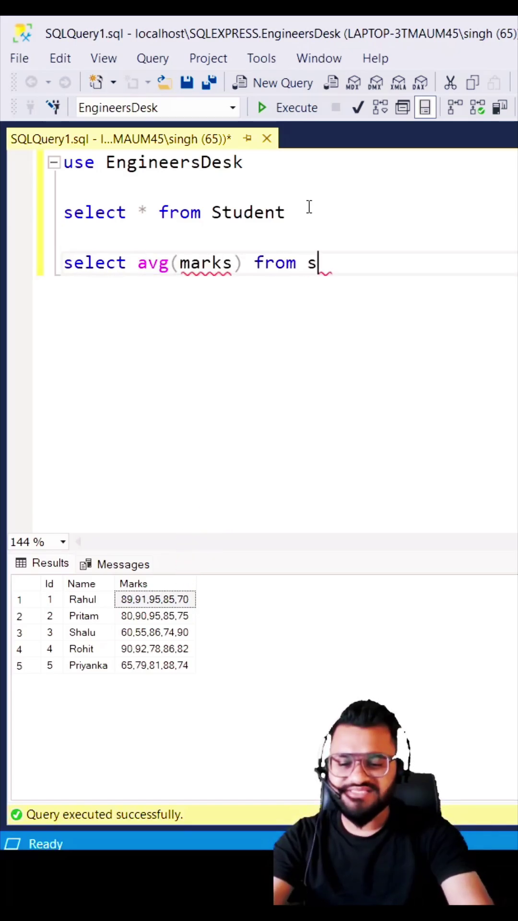
text(tude)
double_click(384, 307)
key(shift+Up)
click(295, 108)
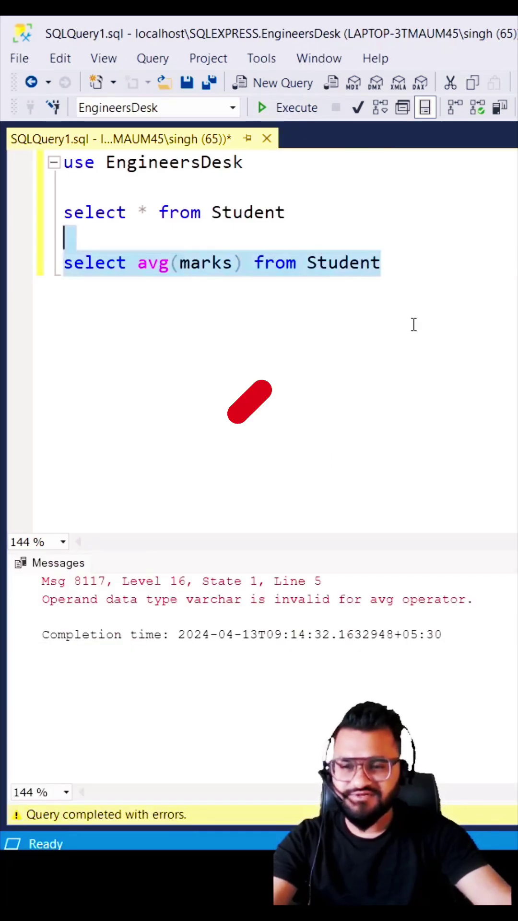
click(403, 268)
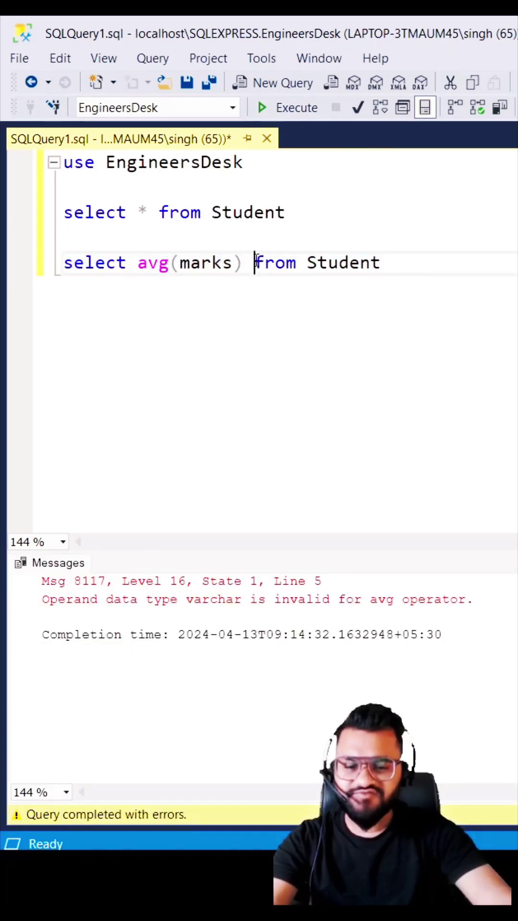
text(select Id,Name, Mark)
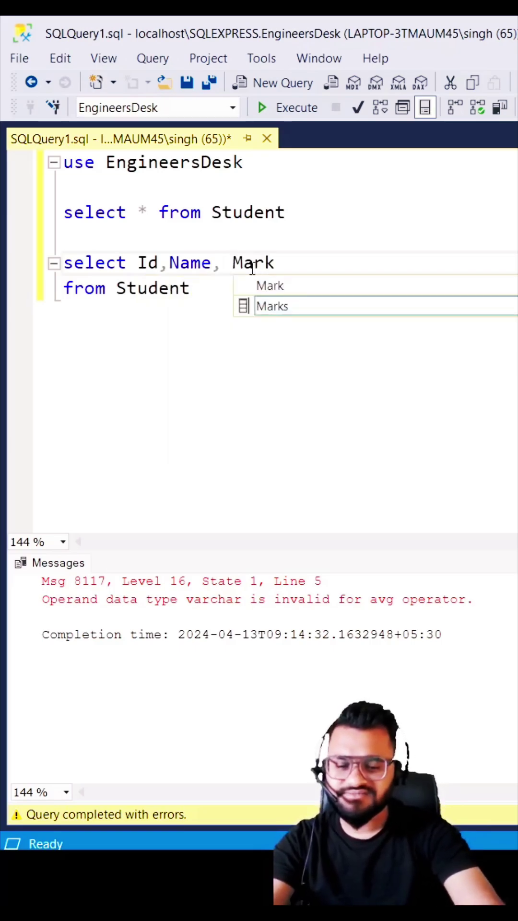
text(s,)
- Select Id, Name, Marks plus a (Select * from string_split(Marks,',')) subquery aliased Average_Marks
key(Return)
text(() as)
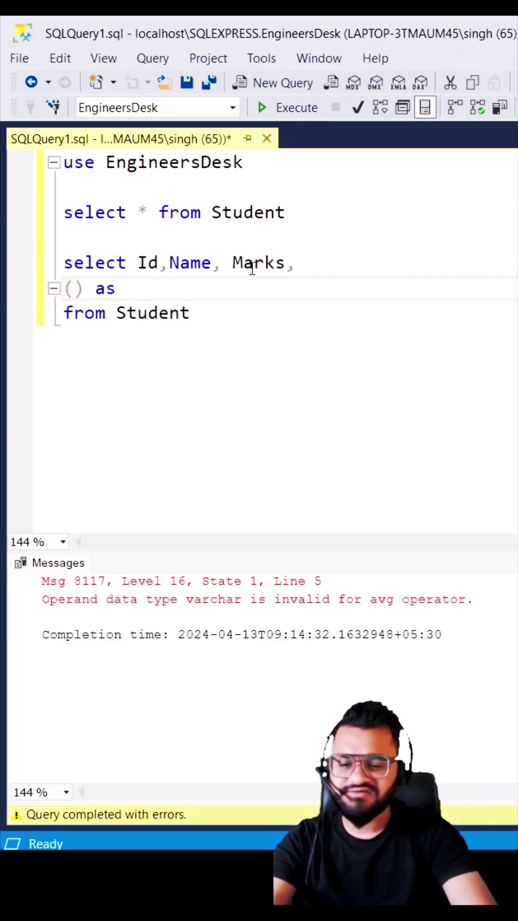
text( Average_Marks)
key(Home)
key(Right)
text(S)
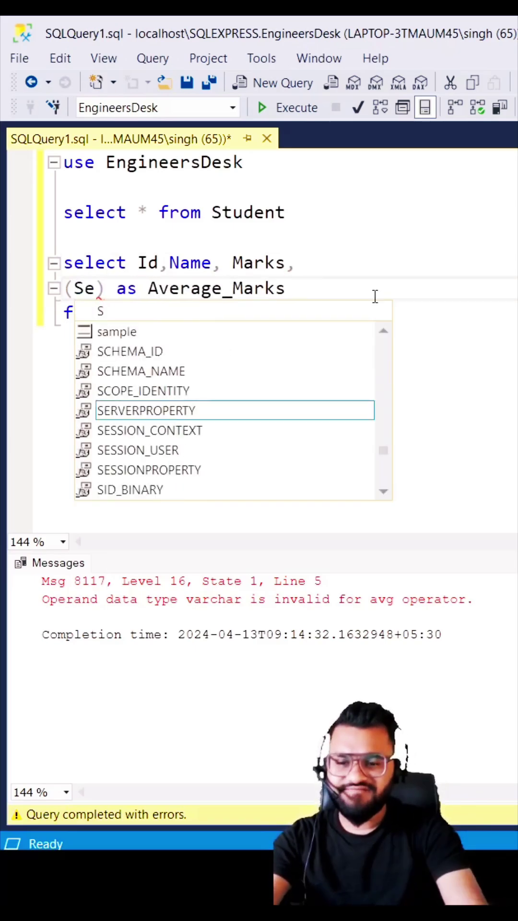
text(elect *)
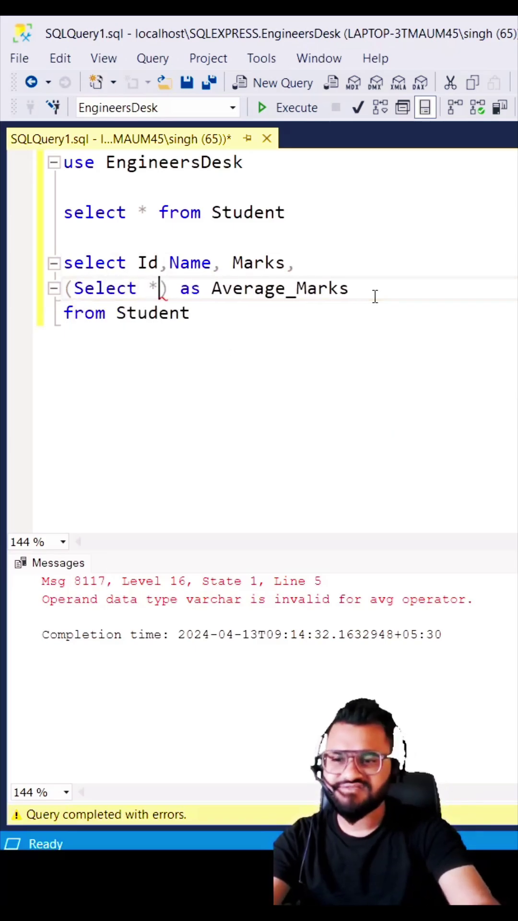
text( from)
key(Return)
text(Spl)
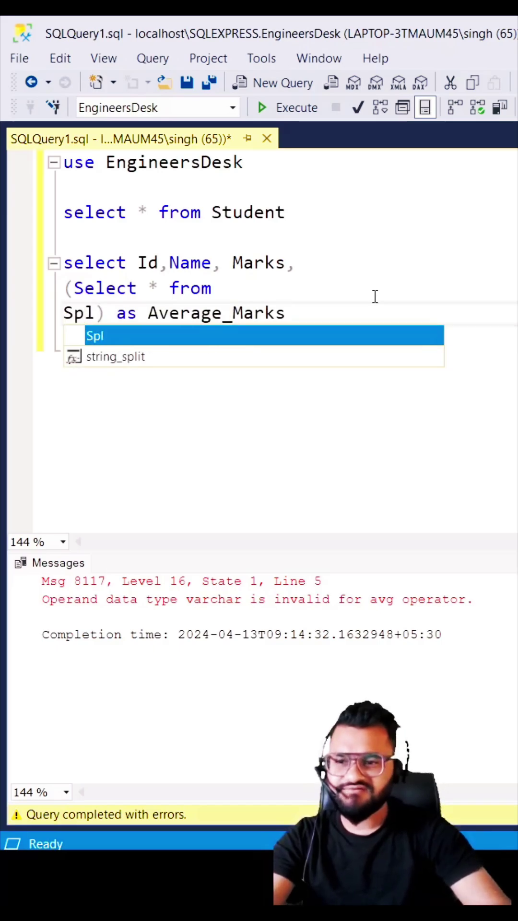
key(Down)
key(Tab)
text(()
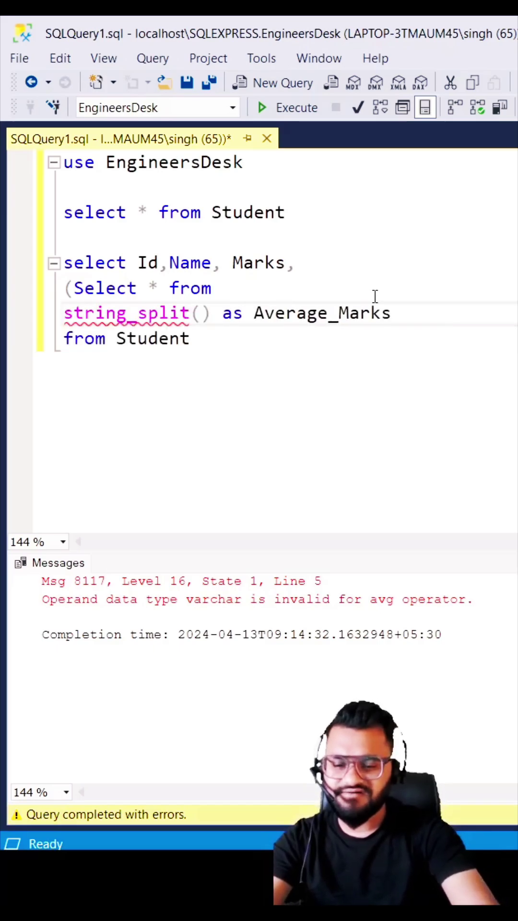
text(Marks,)
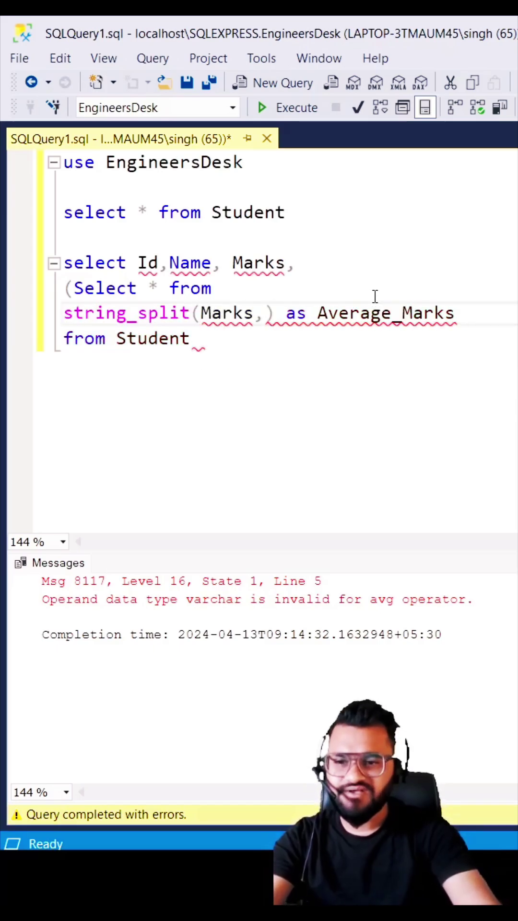
text(',')
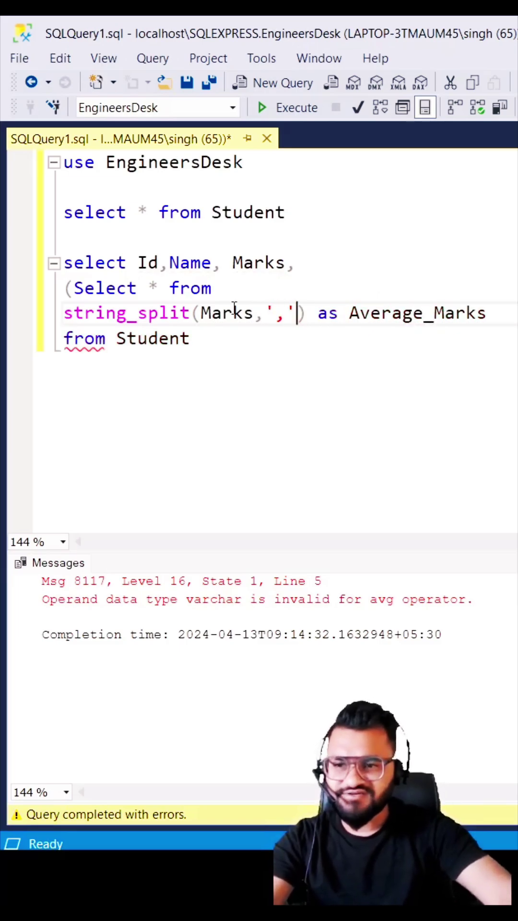
text())
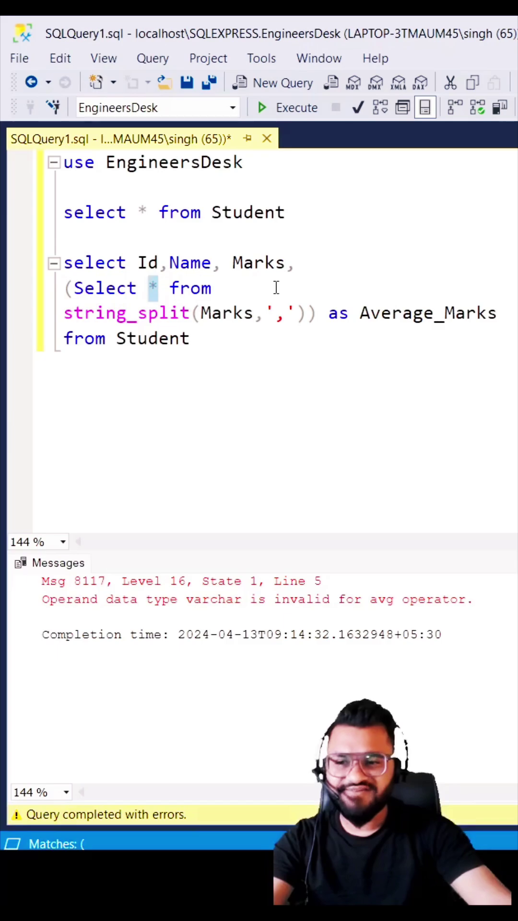
text(Cast(v)
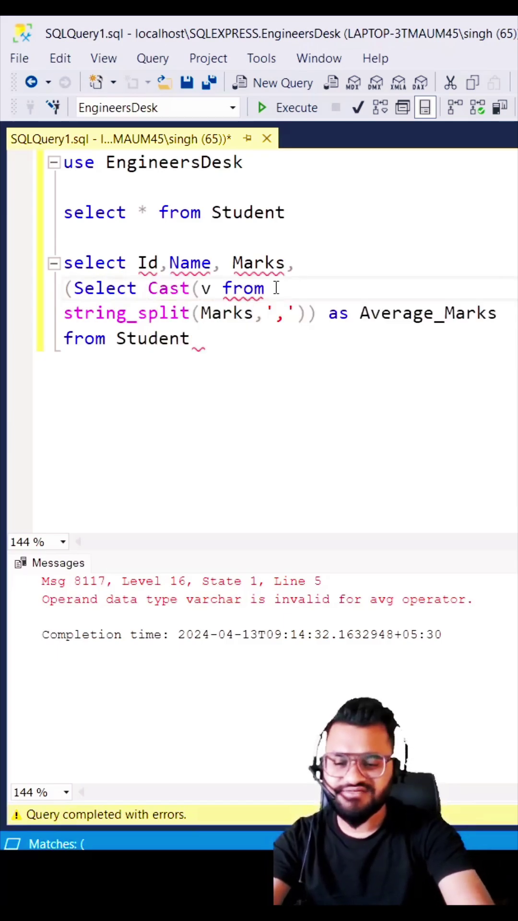
text(alue as INT))
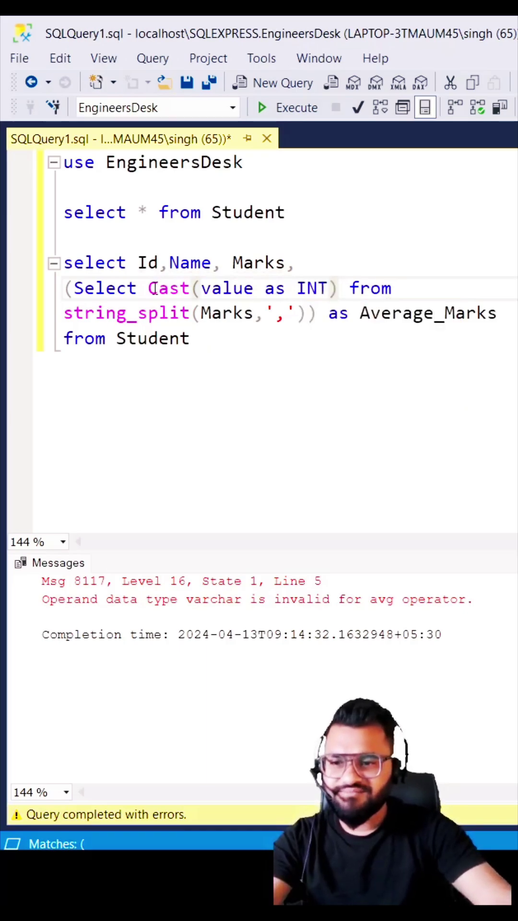
text(Avg()
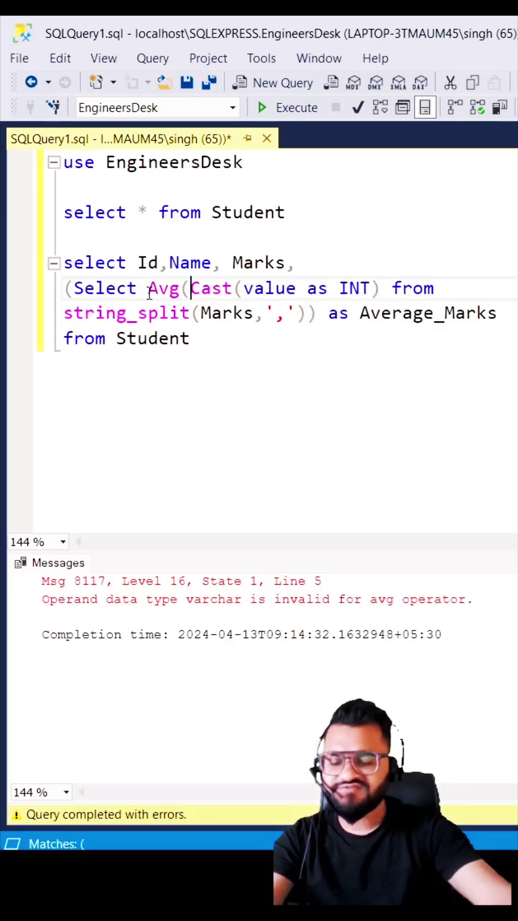
text())
- Average the split values as Avg(Cast(value as INT)) and run it, showing Rahul's Average_Marks of 86
drag(191, 338, 28, 273)
click(297, 108)
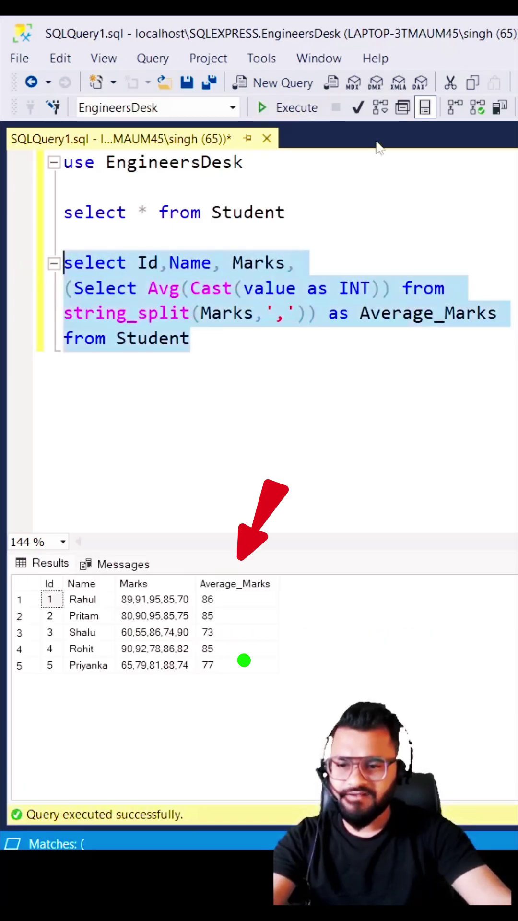
click(261, 585)
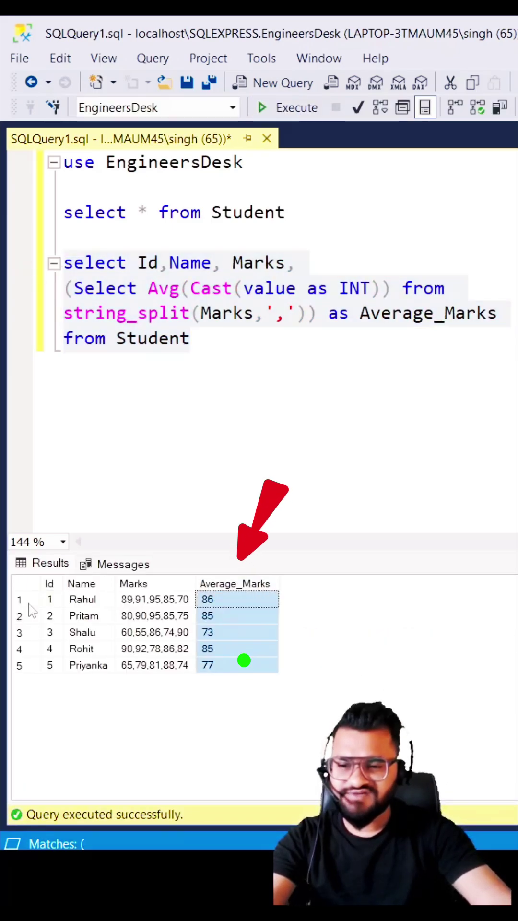